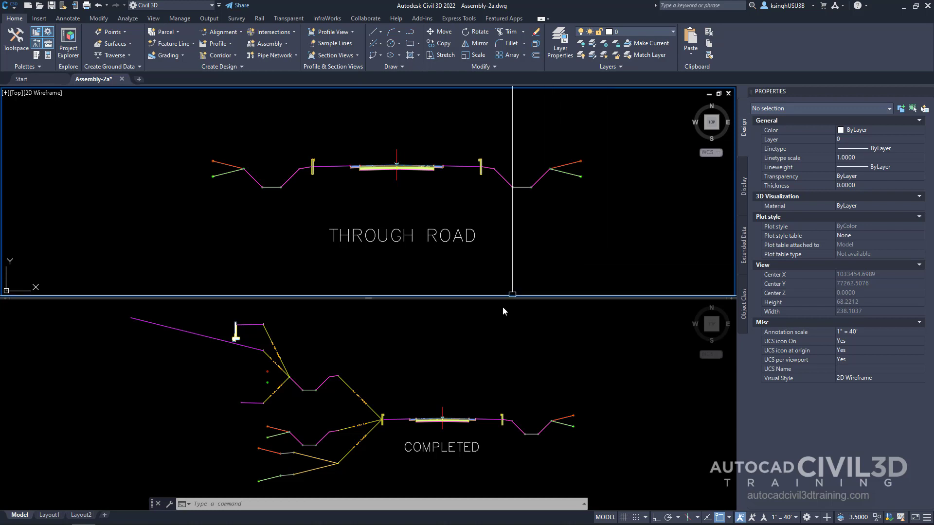
# Step: Zoom the bottom view onto the COMPLETED assembly's left Fill 0.00:5.00 and Fill 5.00:10000.00 daylight lines
pyautogui.click(434, 374)
pyautogui.scroll(5, 406, 422)
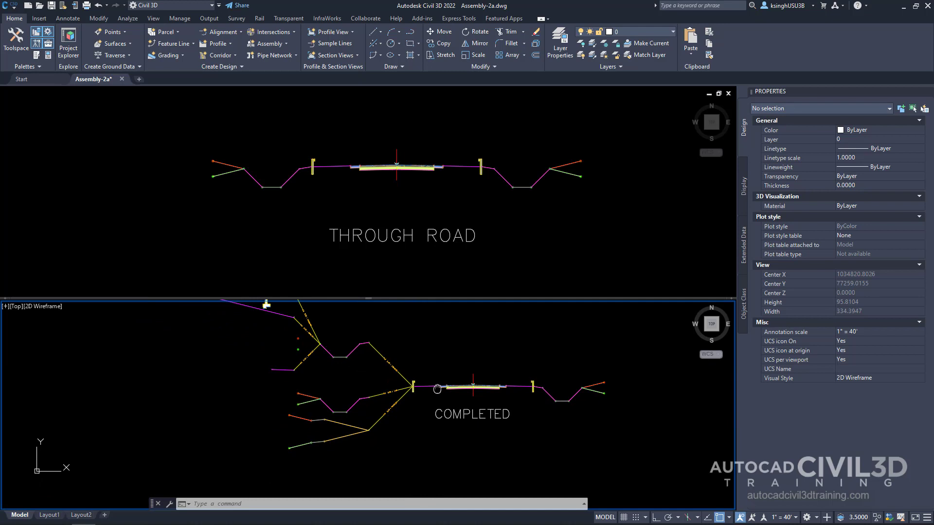
pyautogui.moveTo(411, 382); pyautogui.dragTo(470, 414, button='middle')
pyautogui.scroll(-2, 474, 415)
pyautogui.scroll(-2, 472, 412)
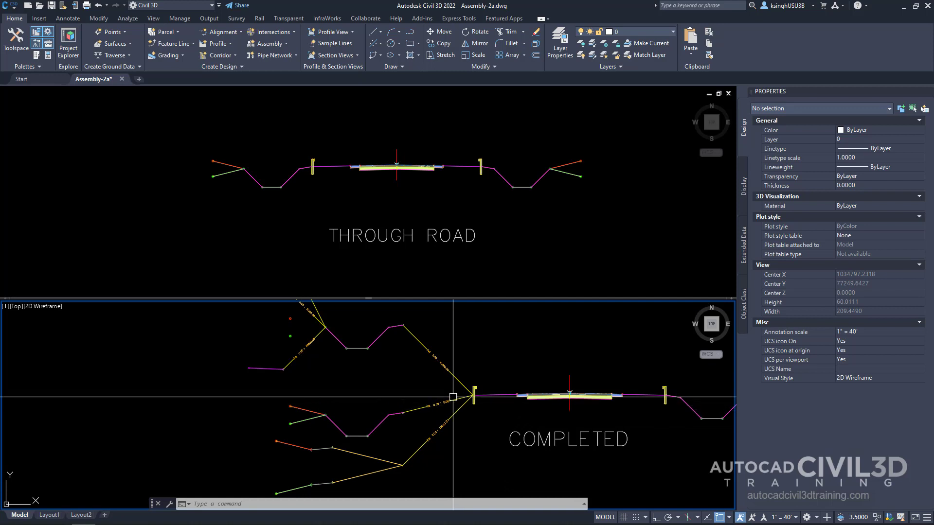
pyautogui.scroll(4, 456, 420)
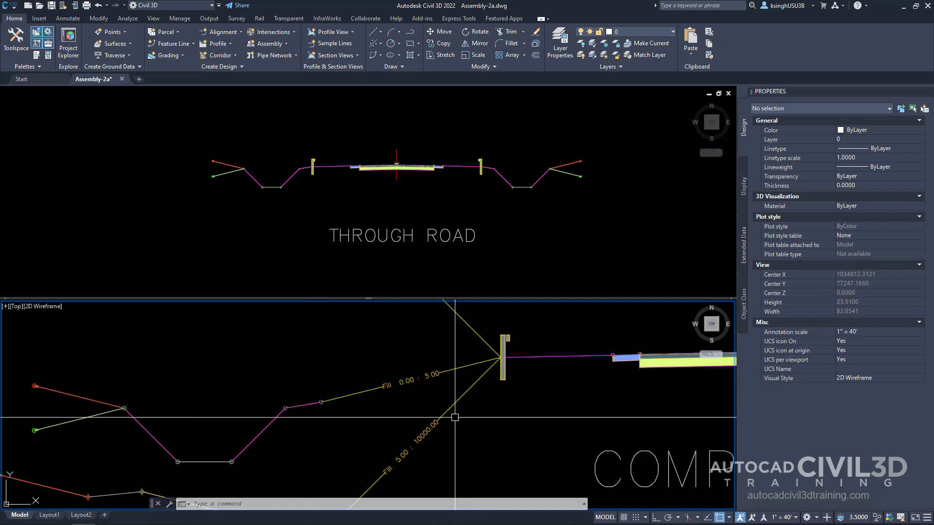
pyautogui.click(481, 390)
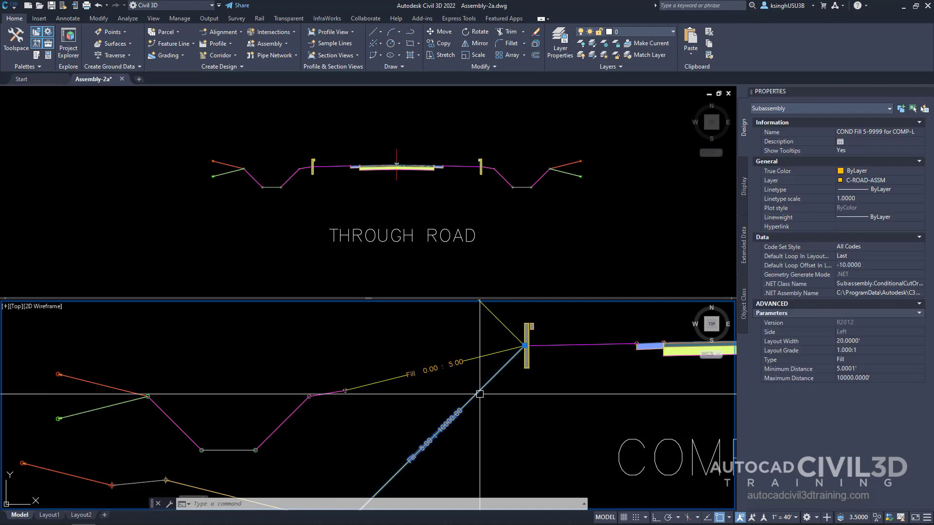
pyautogui.press('Escape')
pyautogui.click(479, 361)
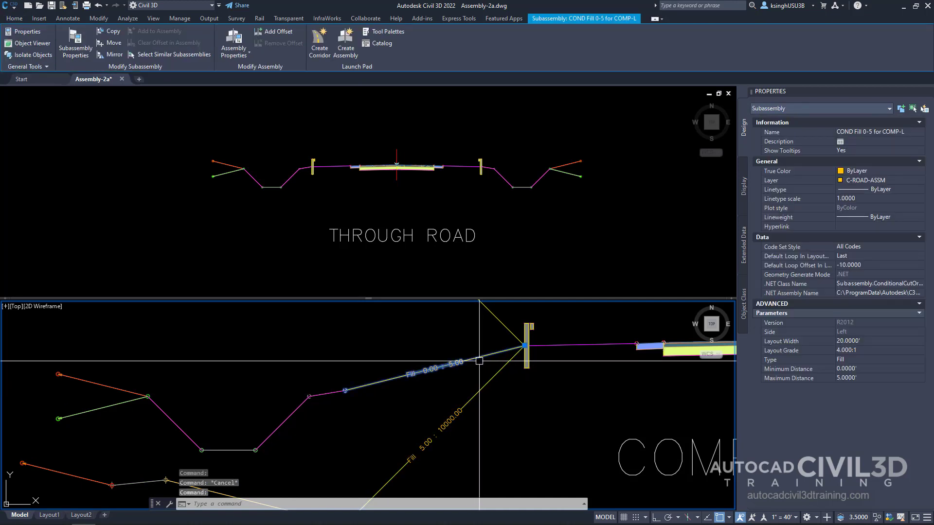
pyautogui.press('Escape')
pyautogui.moveTo(479, 361); pyautogui.dragTo(467, 473, button='middle')
pyautogui.click(470, 425)
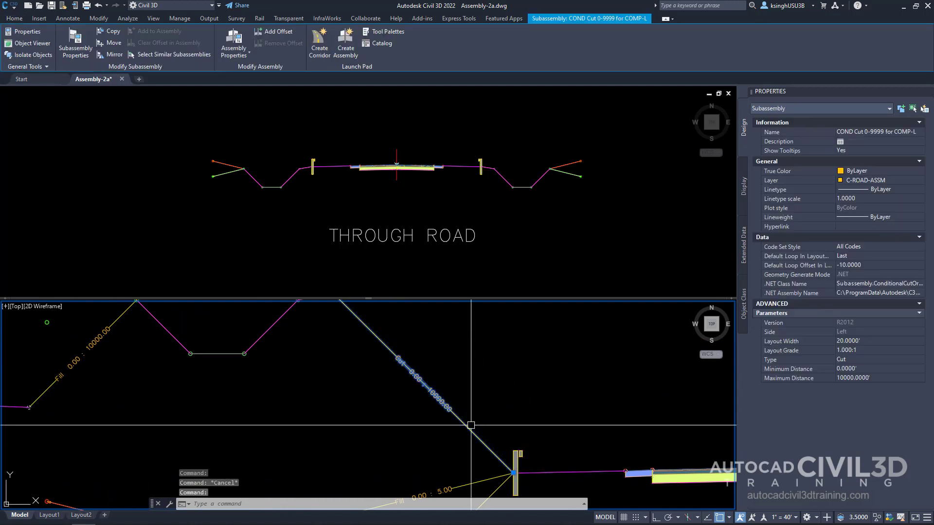
pyautogui.press('Escape')
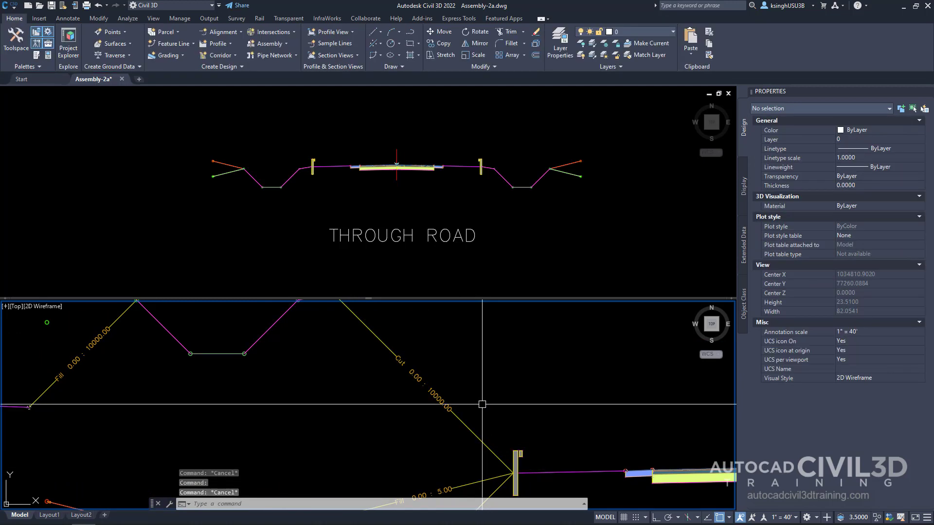
pyautogui.scroll(-3, 479, 408)
pyautogui.moveTo(479, 411); pyautogui.dragTo(471, 396, button='middle')
pyautogui.scroll(3, 471, 394)
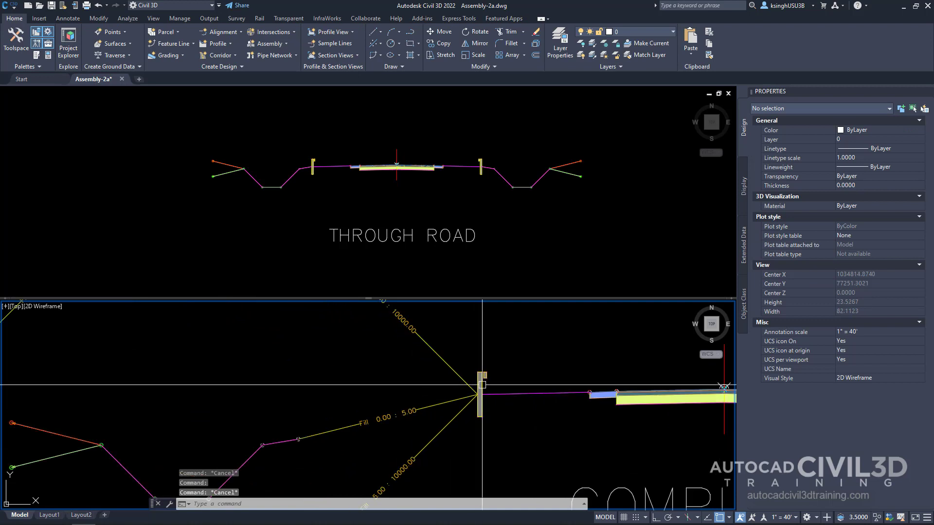
pyautogui.click(487, 372)
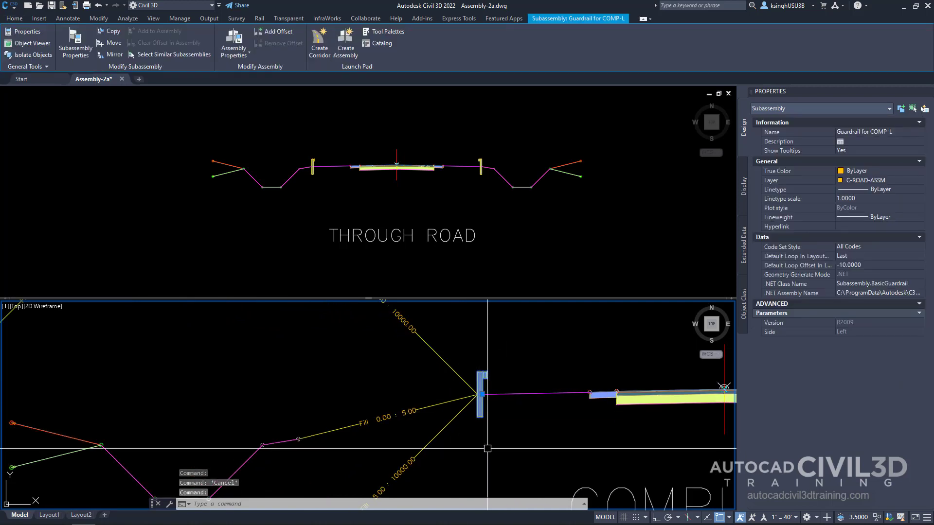
pyautogui.press('Escape')
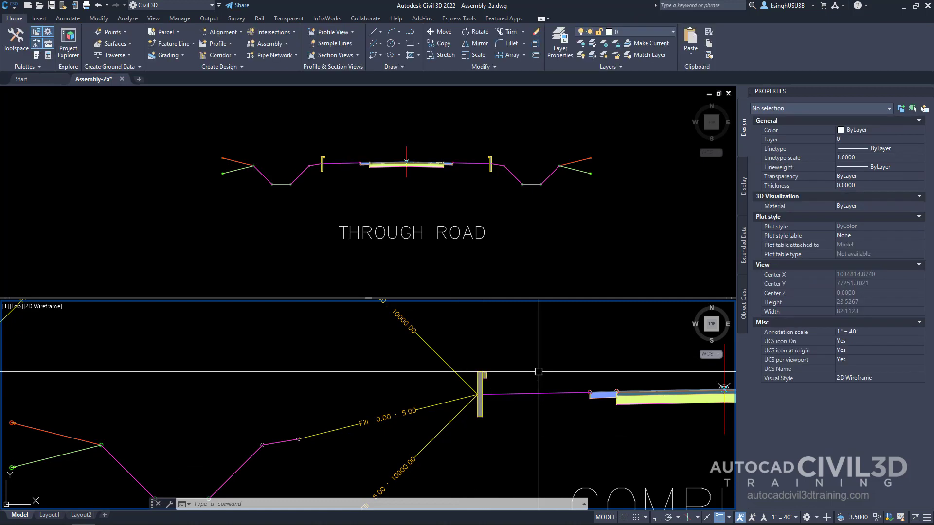
# Step: Zoom out and pan the bottom view to frame the COMPLETED assembly's left daylight branches
pyautogui.scroll(-5, 535, 380)
pyautogui.moveTo(533, 382)
pyautogui.mouseDown(button='middle')
pyautogui.moveTo(525, 405)
pyautogui.moveTo(477, 389)
pyautogui.moveTo(498, 402)
pyautogui.mouseUp(button='middle')
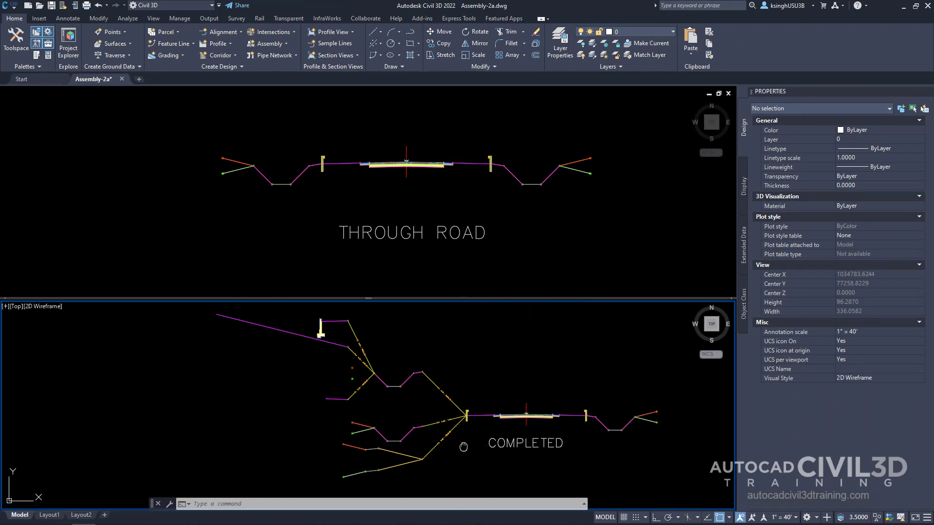
pyautogui.scroll(3, 457, 428)
pyautogui.scroll(3, 453, 397)
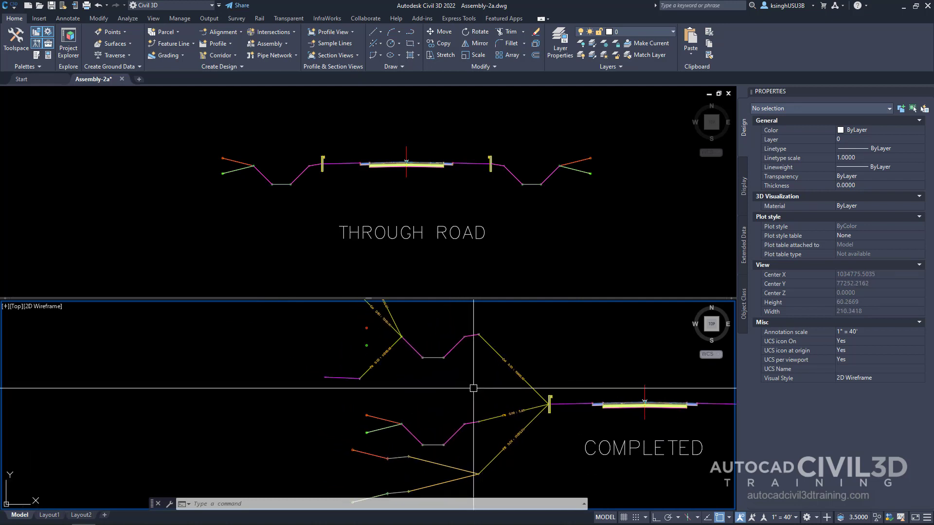
# Step: Inspect the Daylight Basin (Cut) and Daylight Basin (Fill) subassemblies in Properties, then deselect
pyautogui.click(454, 347)
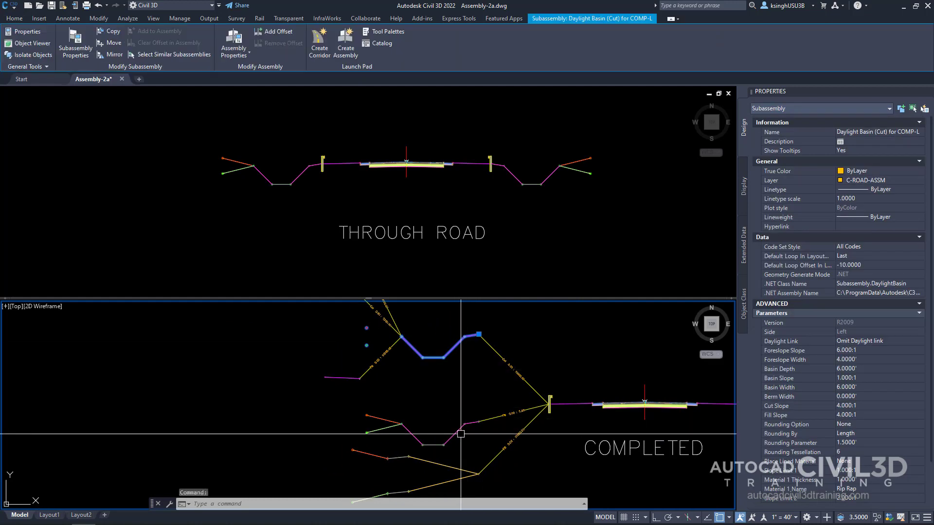
pyautogui.press('Escape')
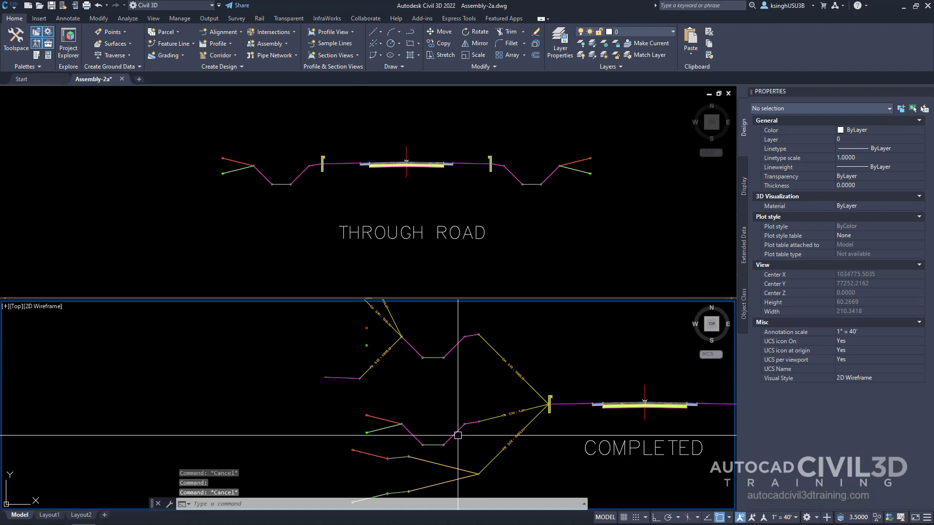
pyautogui.click(460, 434)
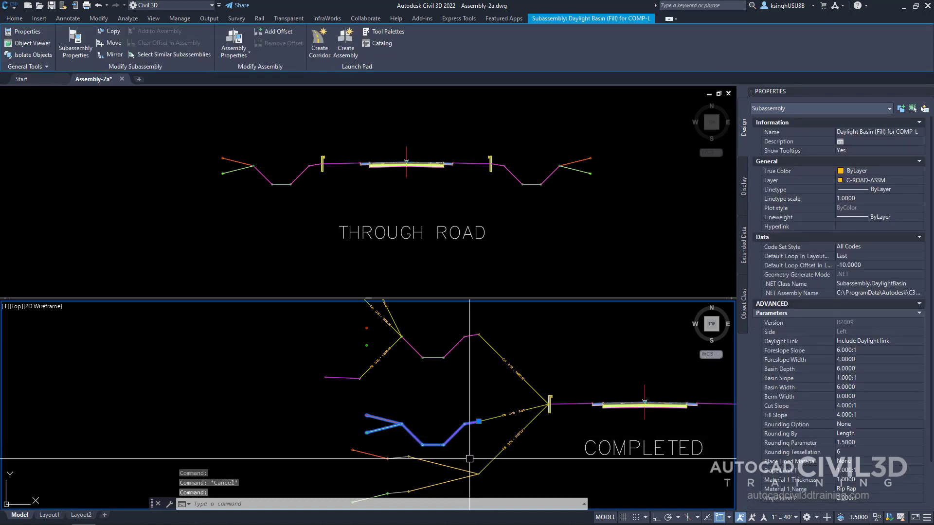
pyautogui.press('Escape')
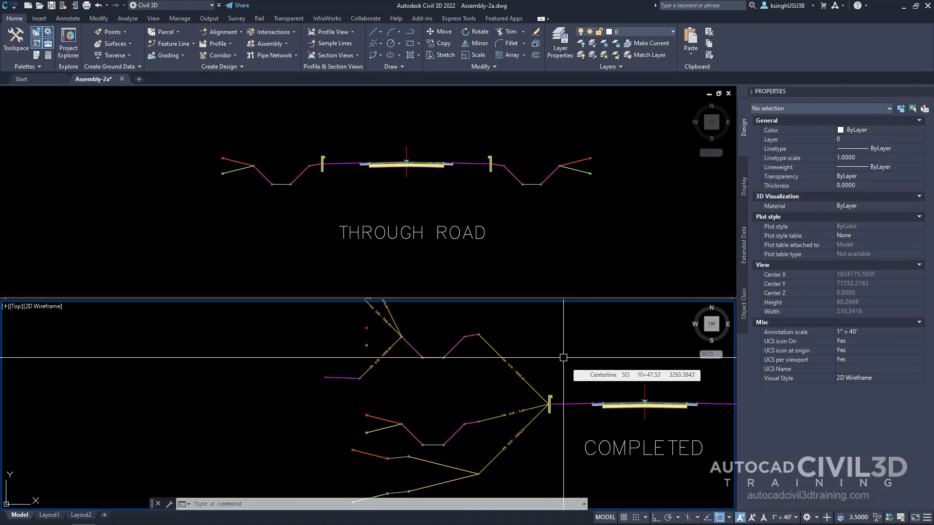
# Step: Pan and zoom the top view onto the THROUGH ROAD assembly's left guardrail and ditch
pyautogui.click(521, 244)
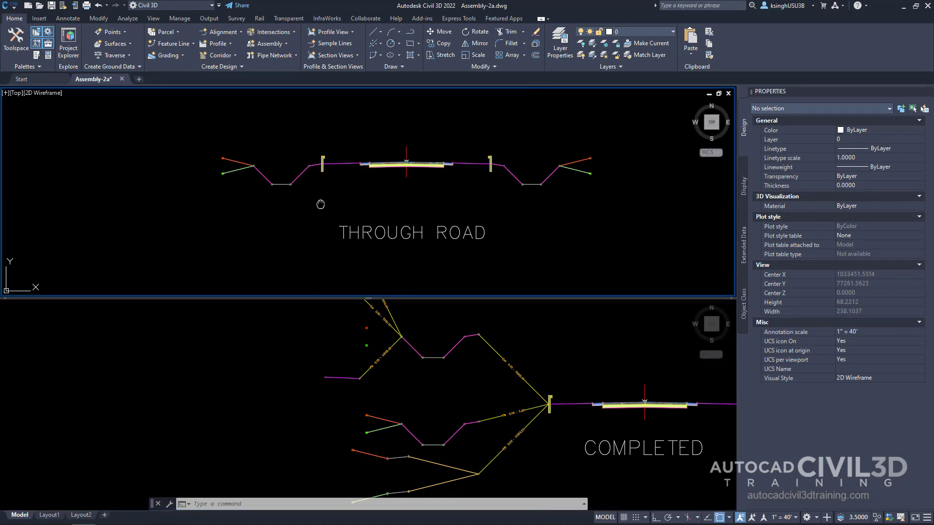
pyautogui.moveTo(320, 205); pyautogui.dragTo(335, 212, button='middle')
pyautogui.scroll(4, 356, 225)
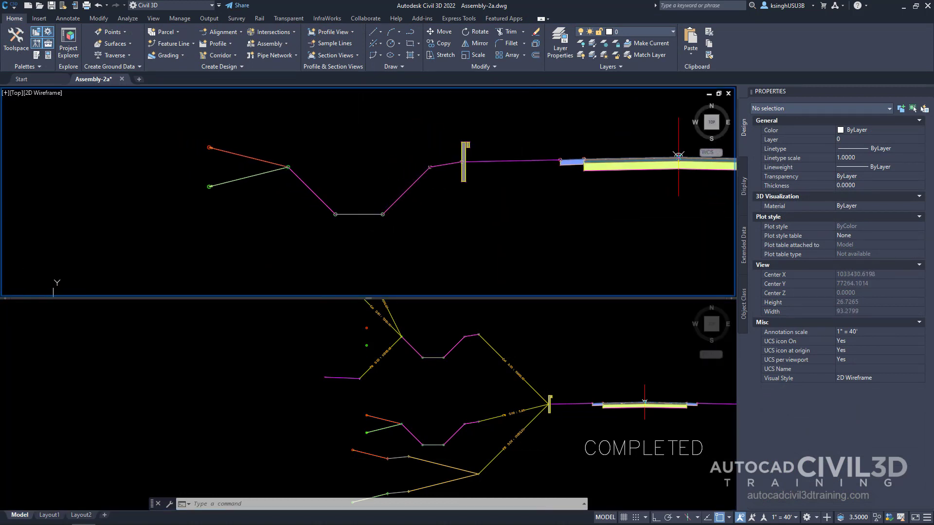
pyautogui.scroll(-2, 400, 236)
pyautogui.moveTo(400, 236); pyautogui.dragTo(408, 250, button='middle')
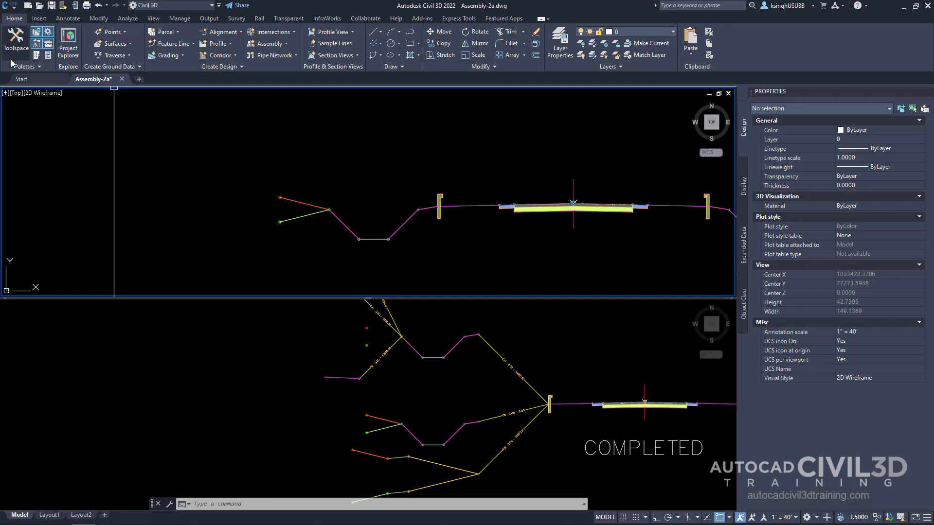
# Step: Switch the Tool Palettes to the Civil Imperial Subassemblies group and show its Conditional tab
pyautogui.click(37, 55)
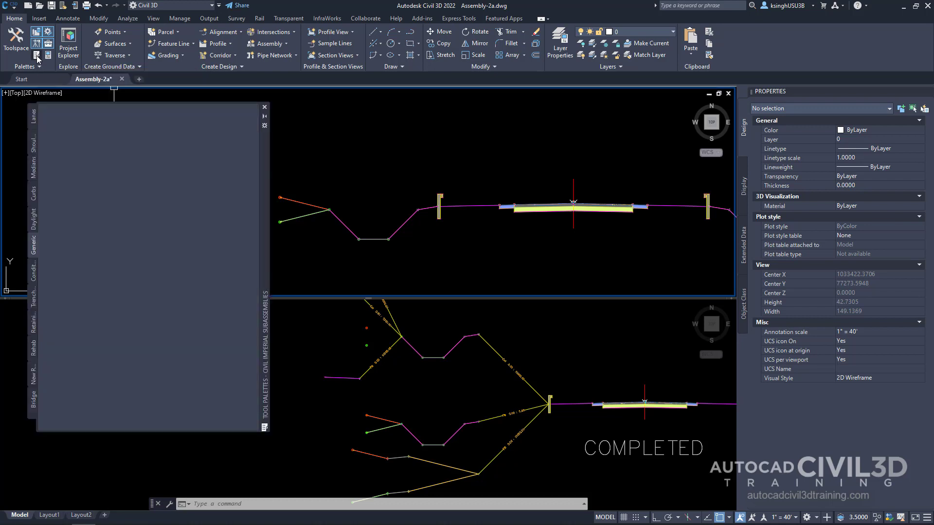
pyautogui.rightClick(266, 320)
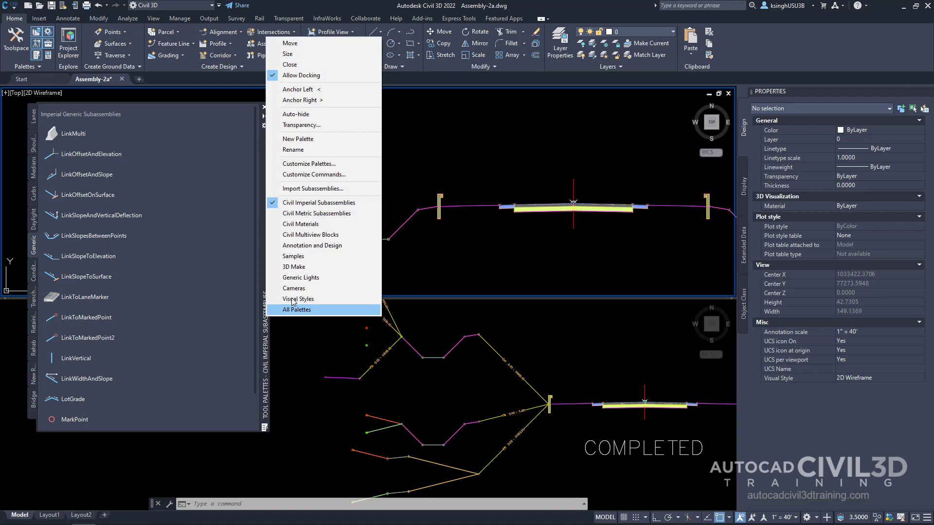
pyautogui.click(358, 206)
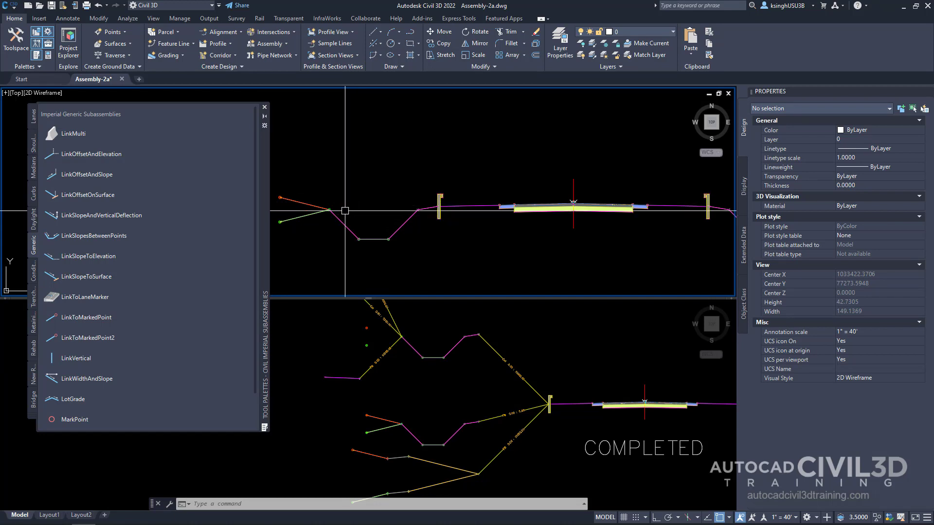
pyautogui.click(34, 273)
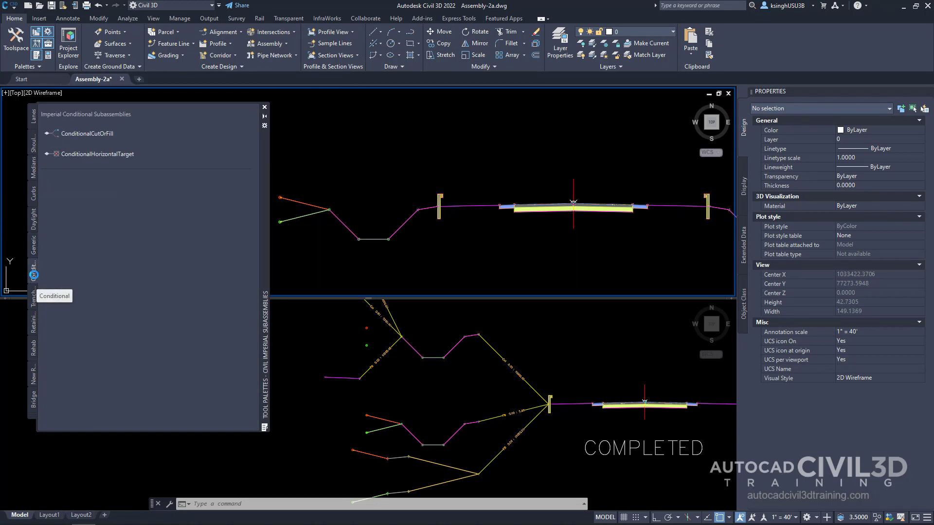
# Step: Pick ConditionalCutOrFill and set its Side to Left and Layout Width to 20 ft
pyautogui.click(108, 138)
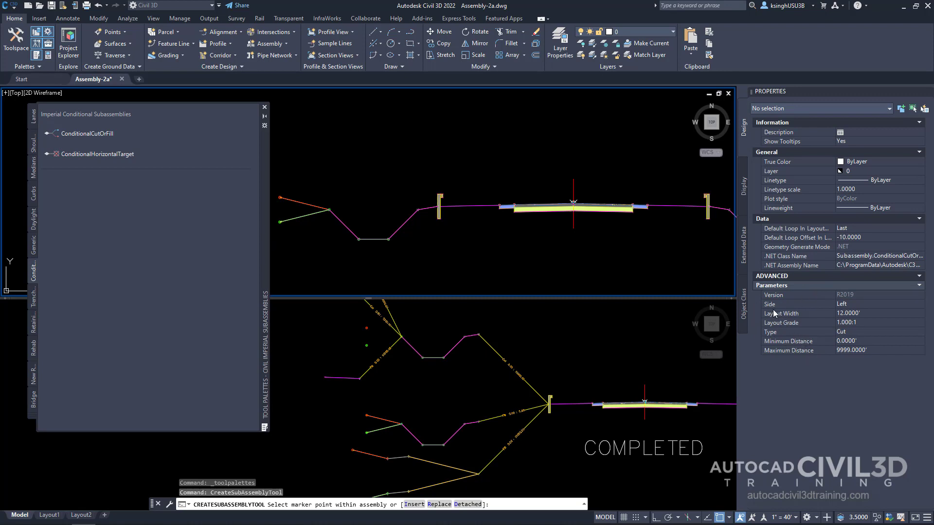
pyautogui.click(848, 305)
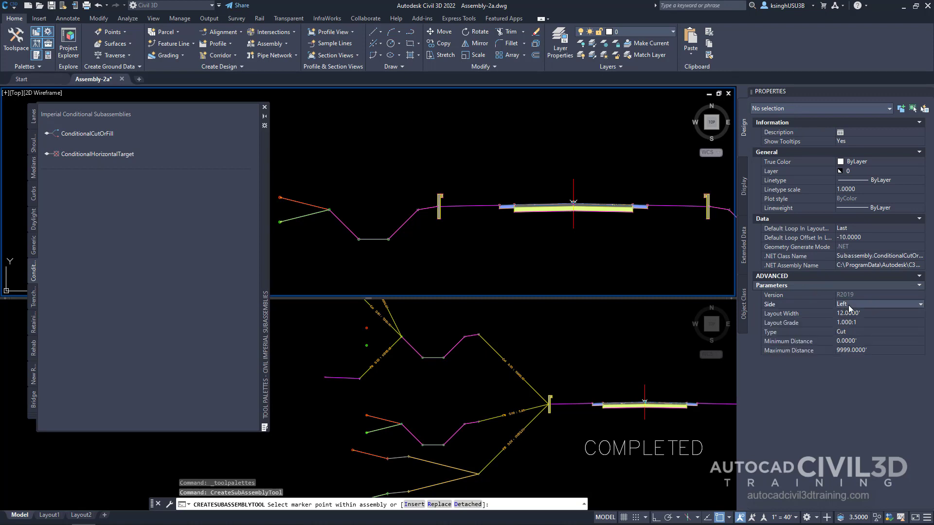
pyautogui.click(848, 305)
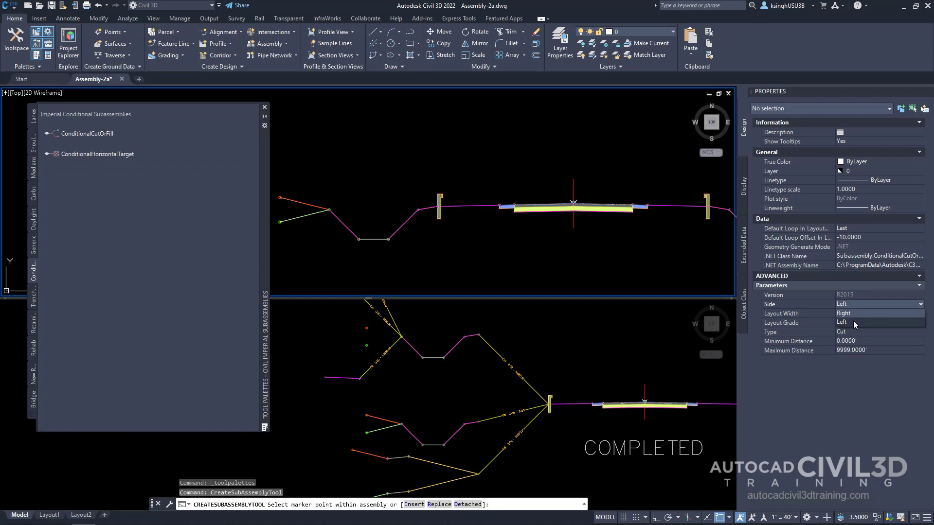
pyautogui.click(854, 322)
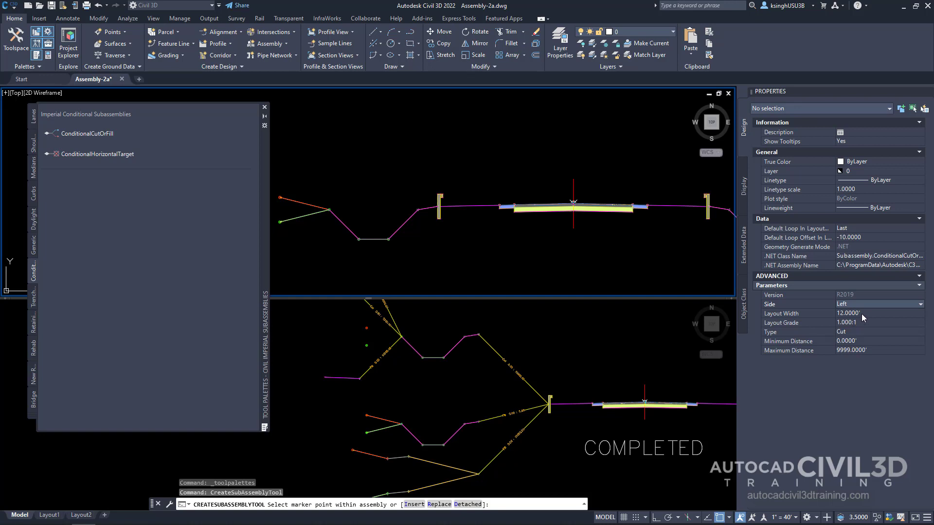
pyautogui.click(862, 314)
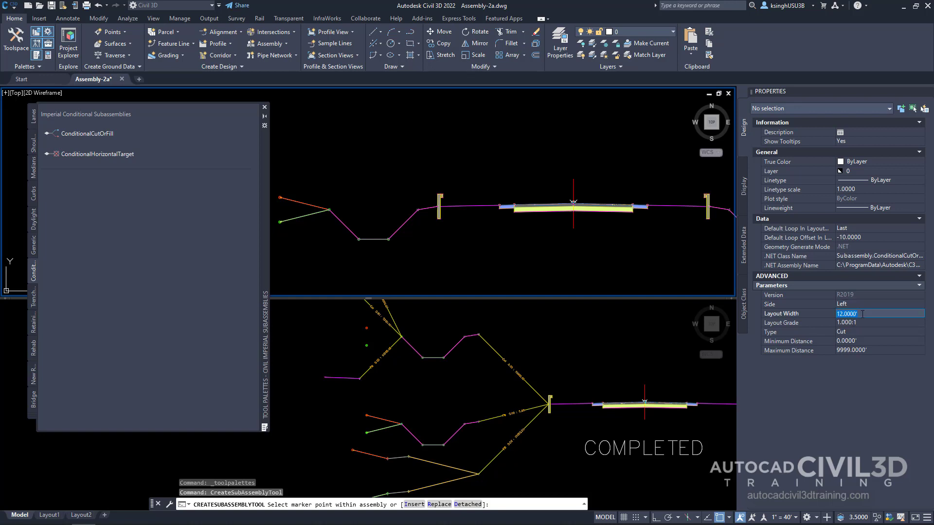
pyautogui.write('20')
pyautogui.press('Tab')
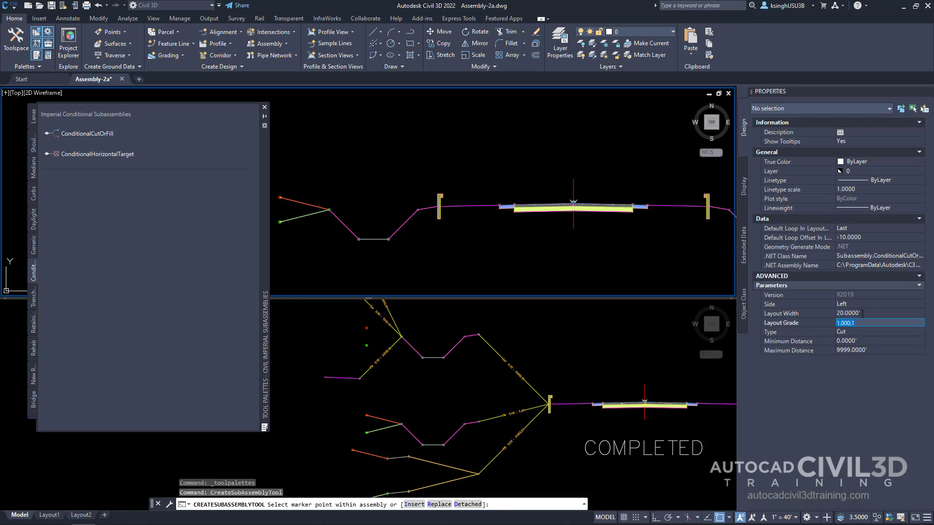
# Step: Set Layout Grade 4:1, Type Fill, and Maximum Distance 5 ft
pyautogui.write('5')
pyautogui.press('BackSpace')
pyautogui.press('BackSpace')
pyautogui.press('Tab')
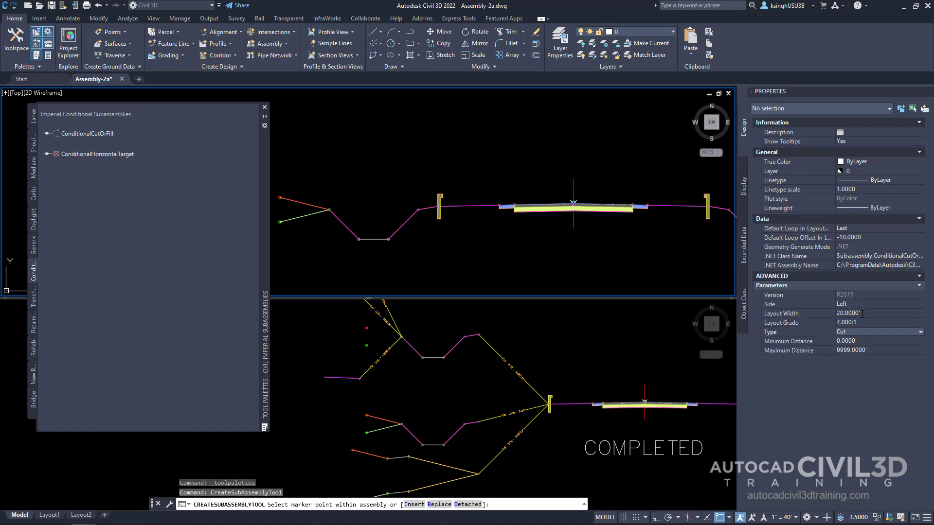
pyautogui.click(845, 333)
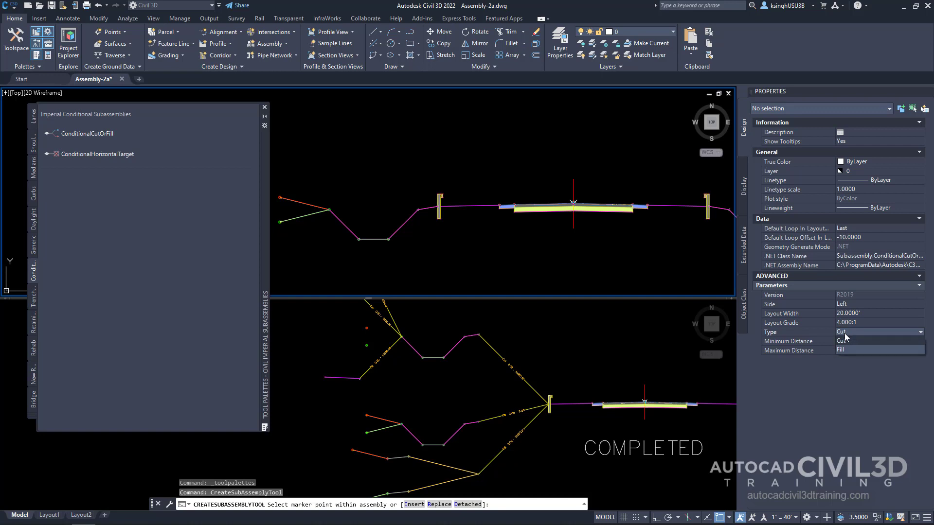
pyautogui.click(844, 350)
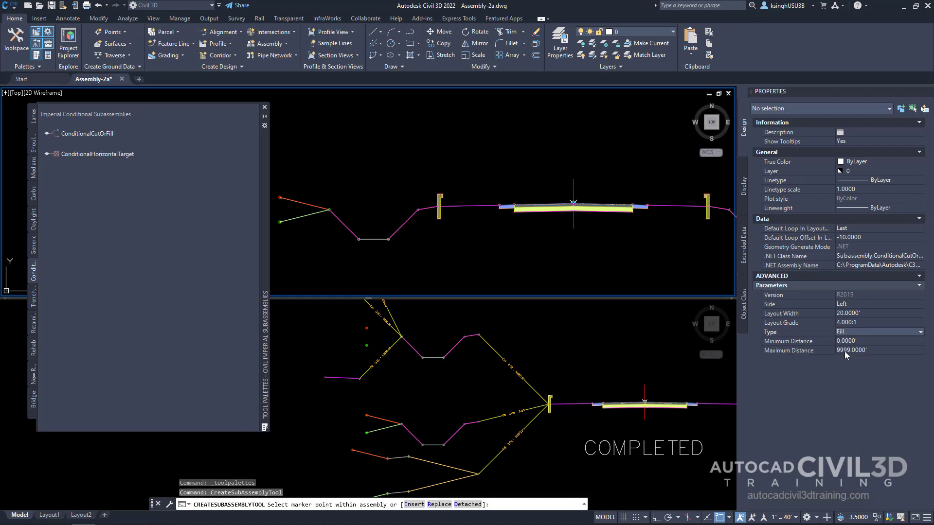
pyautogui.click(867, 341)
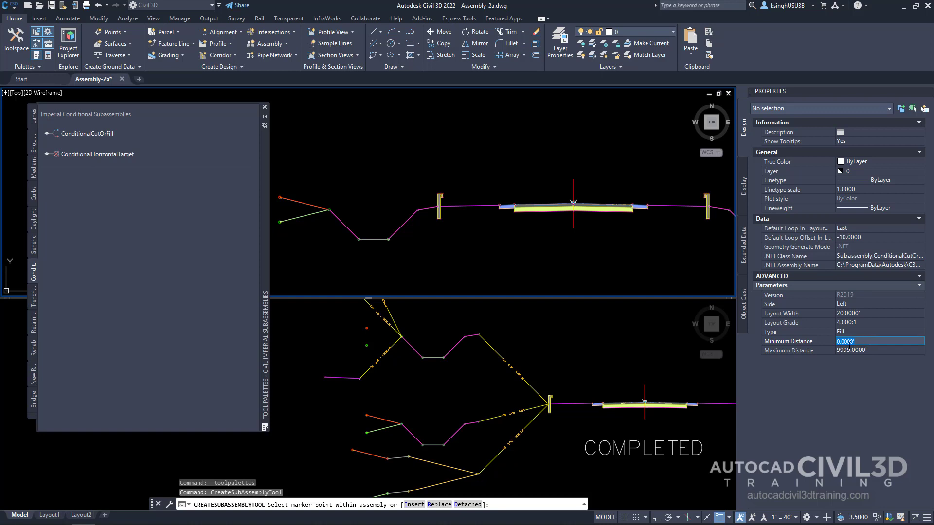
pyautogui.click(866, 350)
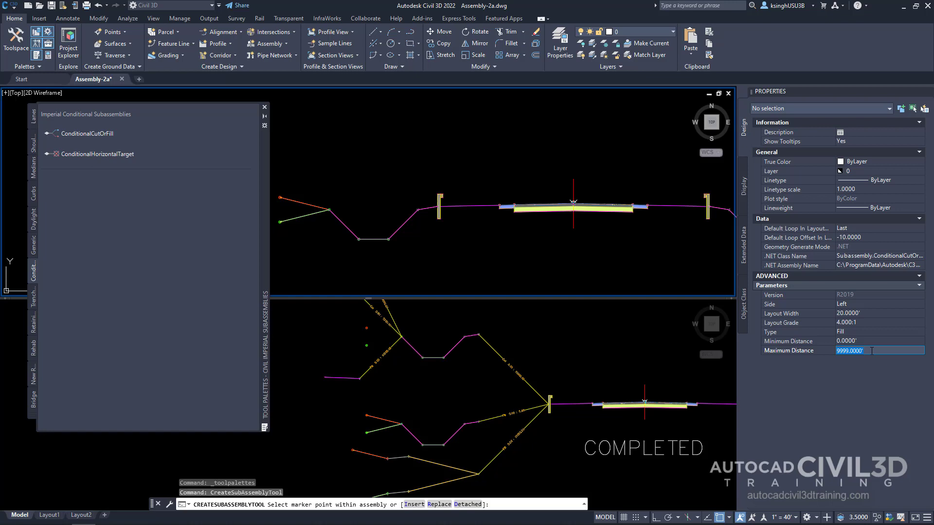
pyautogui.write('5')
pyautogui.press('Return')
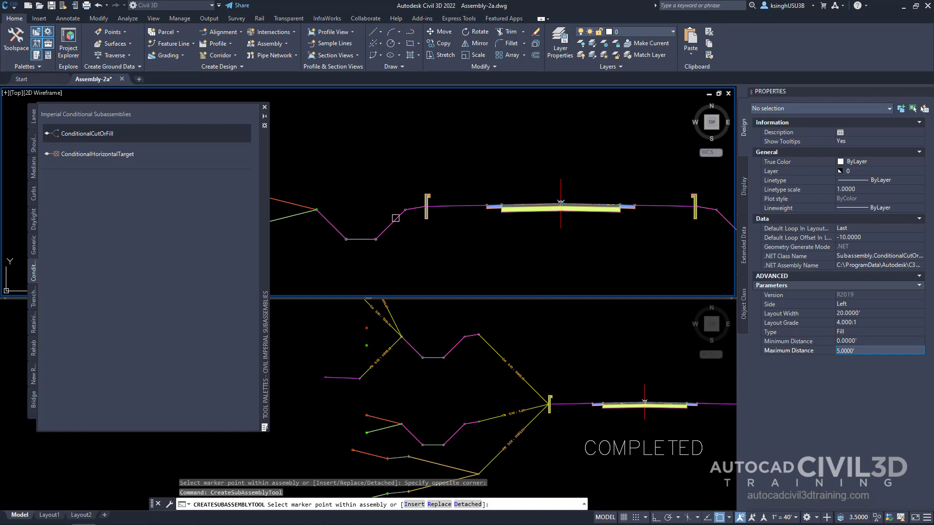
# Step: Attach the ConditionalCutOrFill at the THROUGH ROAD left guardrail marker and review the Fill 0.00 : 5.00 link
pyautogui.scroll(3, 395, 218)
pyautogui.scroll(2, 301, 226)
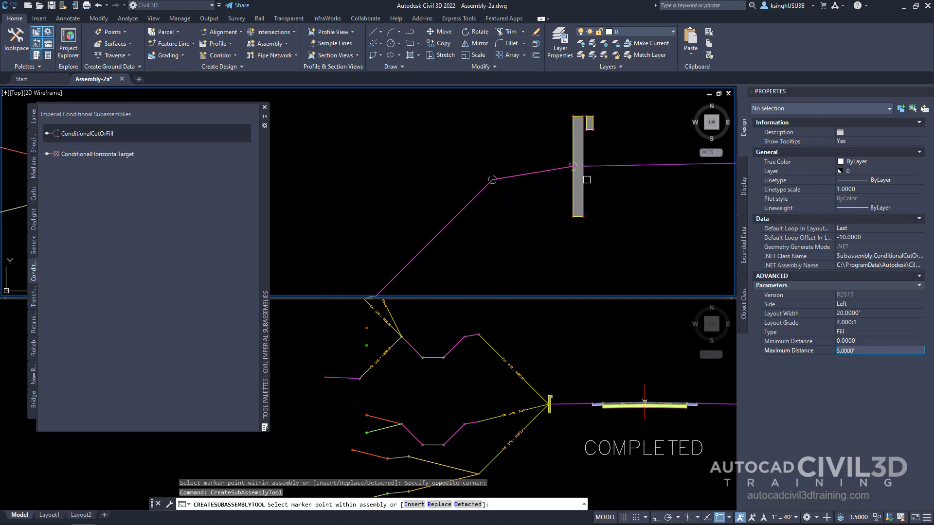
pyautogui.scroll(2, 575, 185)
pyautogui.moveTo(576, 185); pyautogui.dragTo(543, 217, button='middle')
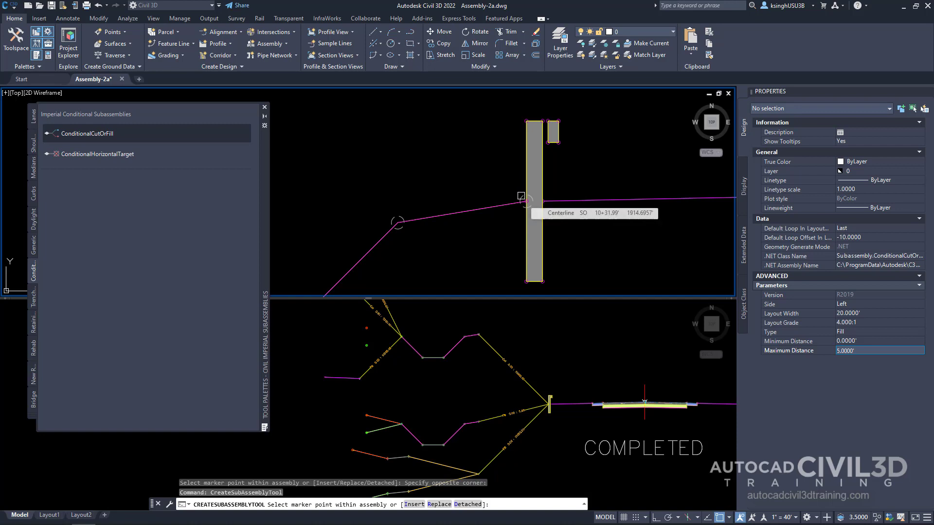
pyautogui.click(521, 196)
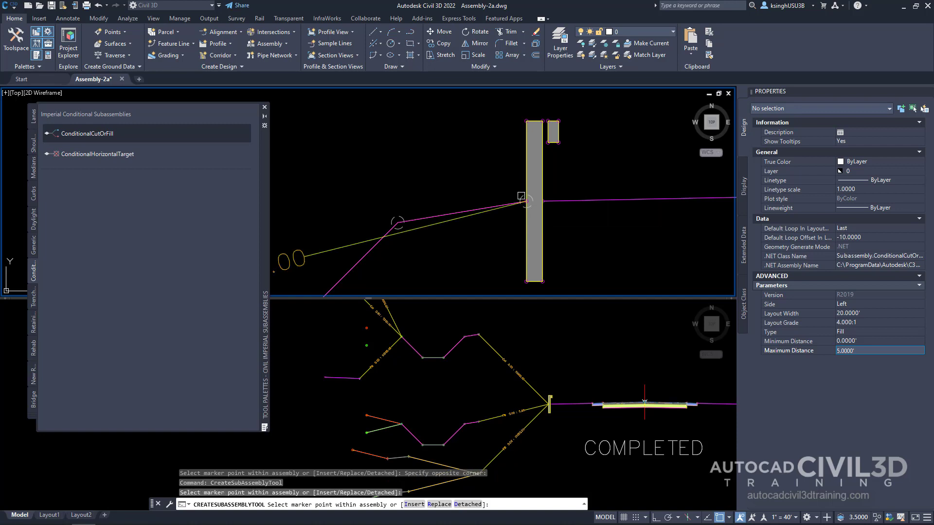
pyautogui.scroll(-4, 489, 223)
pyautogui.moveTo(463, 255); pyautogui.dragTo(553, 234, button='middle')
pyautogui.scroll(-2, 532, 225)
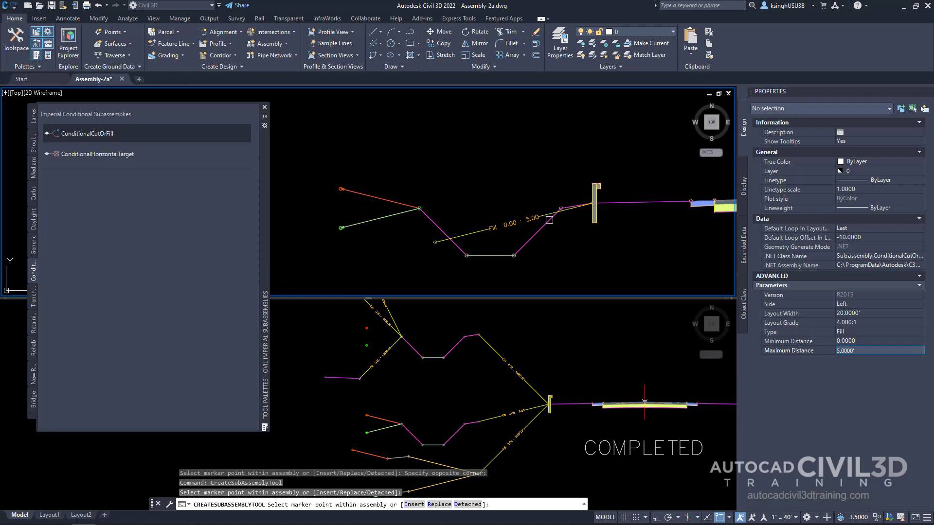